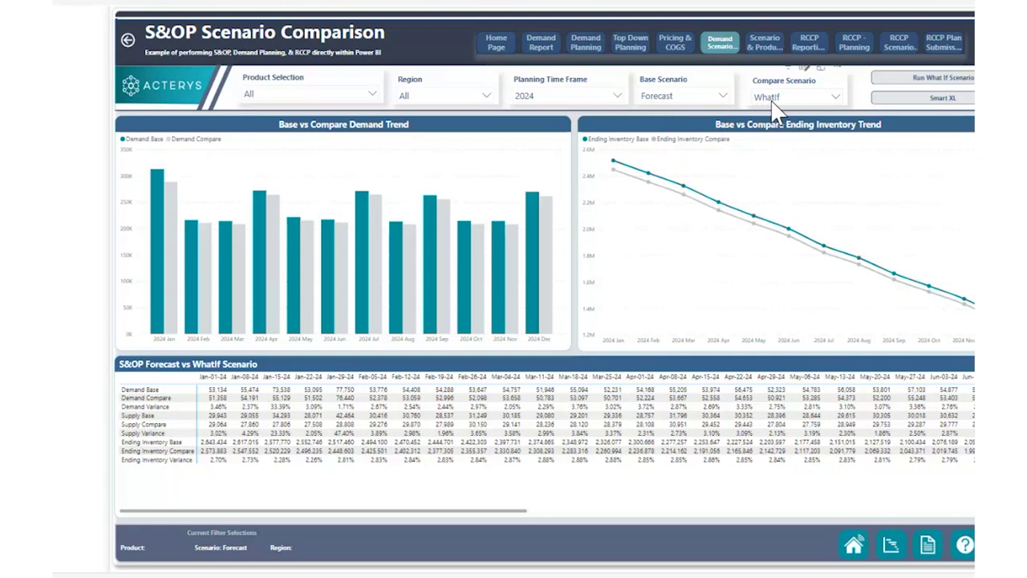
Open the Run What If Scenario write-back panel beside the demand chart.
click(940, 84)
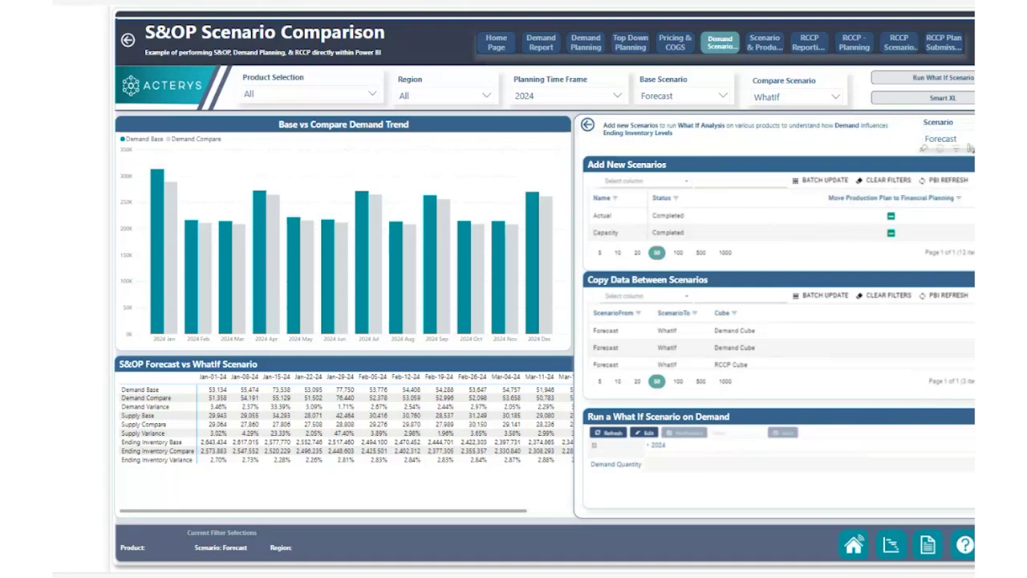
Add a scenario row named 'Pess Scenario' with status In Progress, then save and refresh.
click(970, 148)
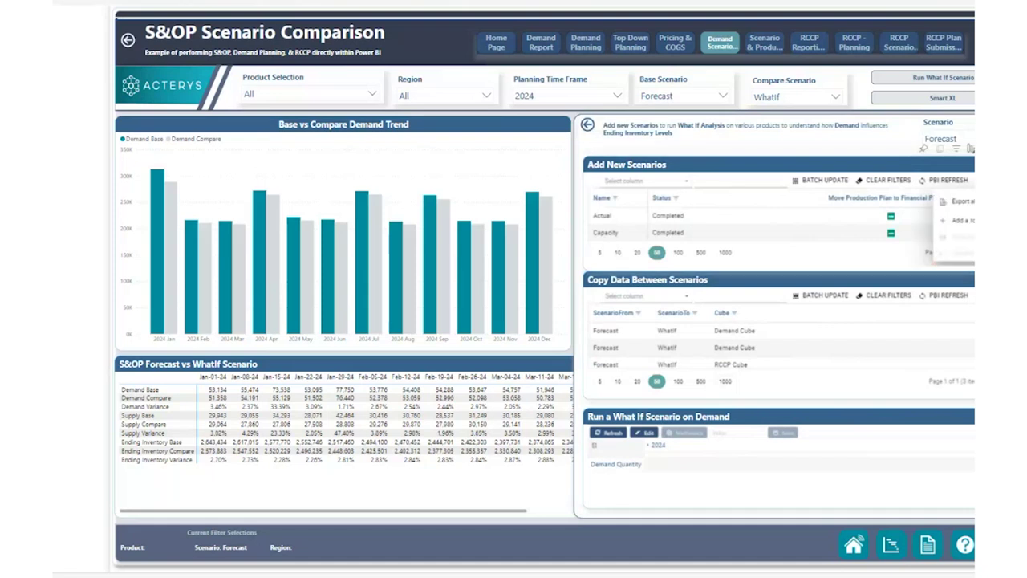
click(963, 221)
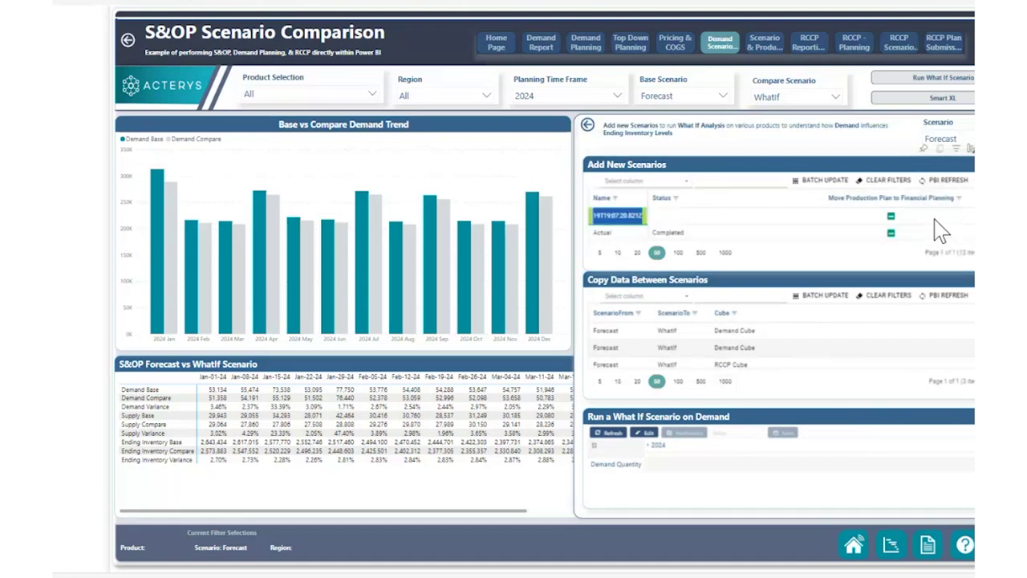
text(Pess)
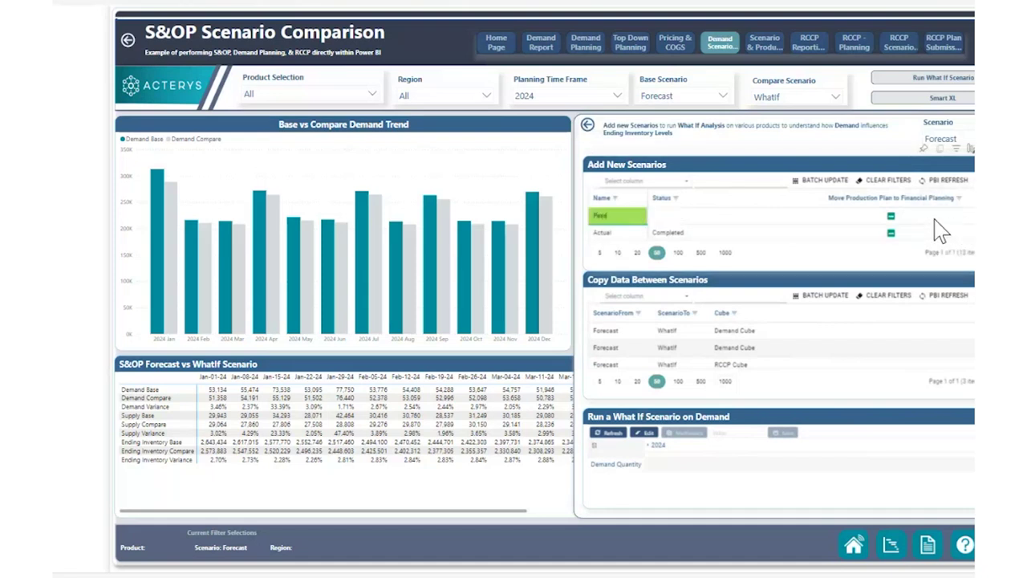
text( 1cenario)
click(710, 220)
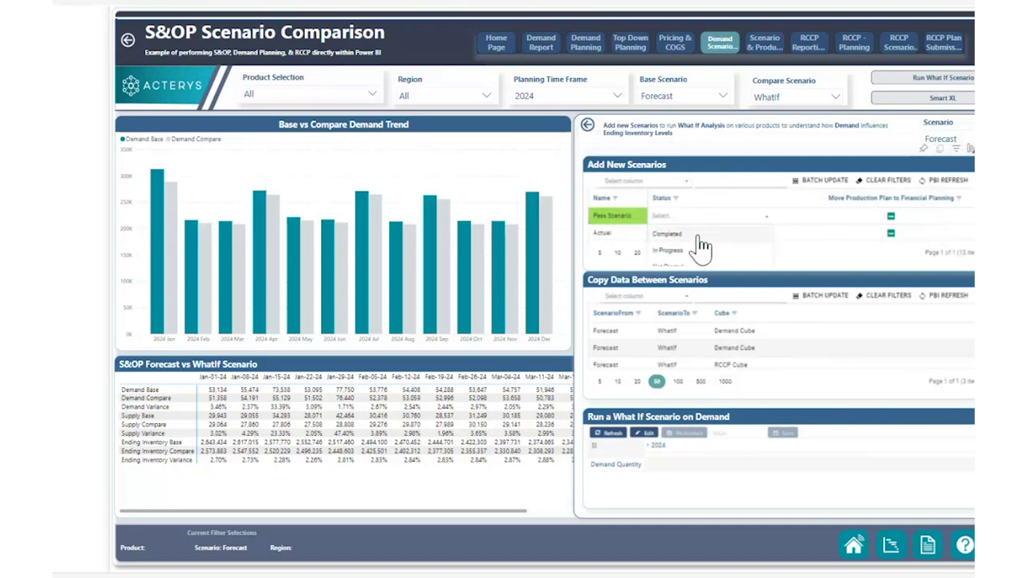
click(687, 253)
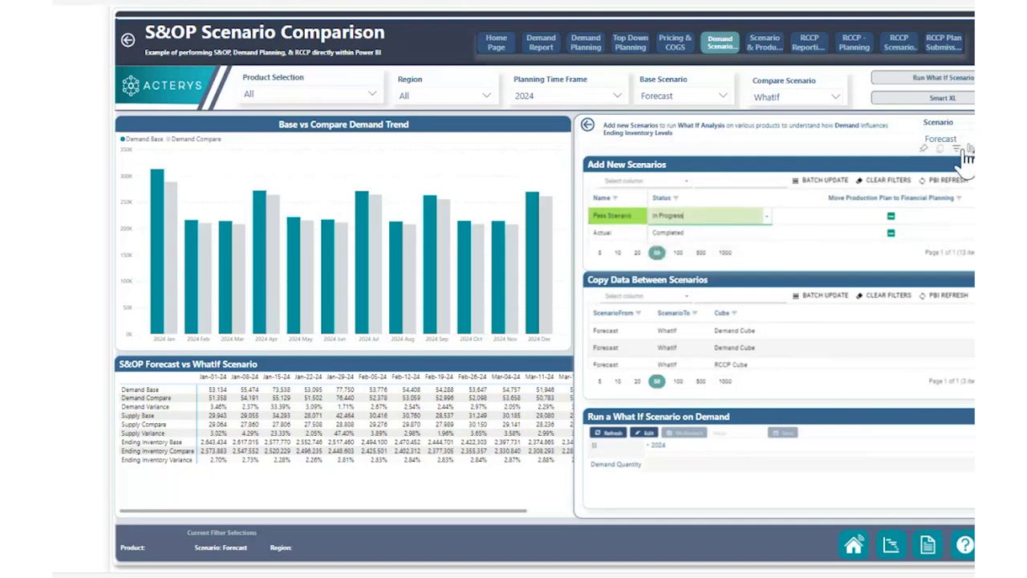
click(963, 149)
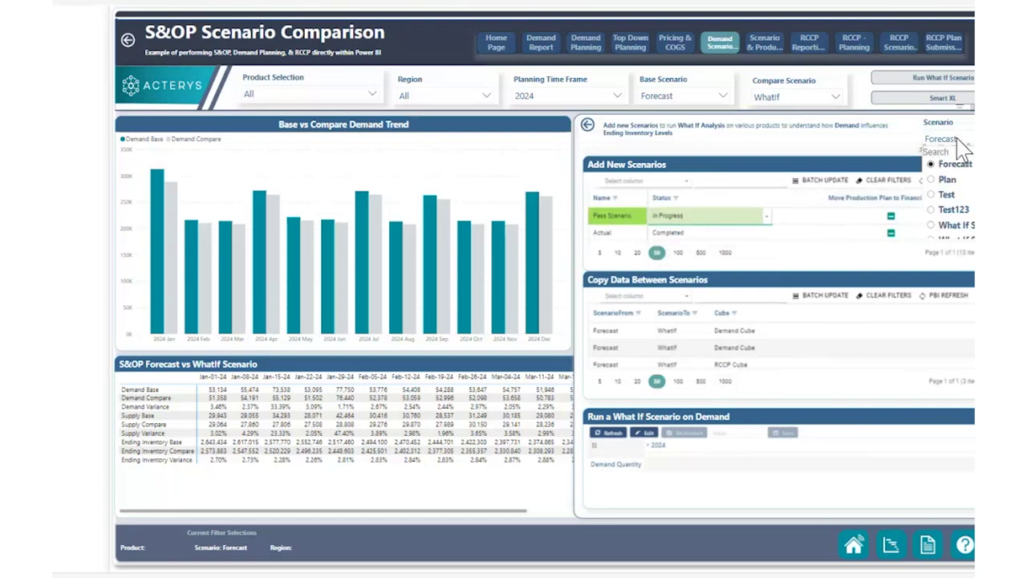
scroll(961, 201, down, 3)
scroll(958, 210, up, 3)
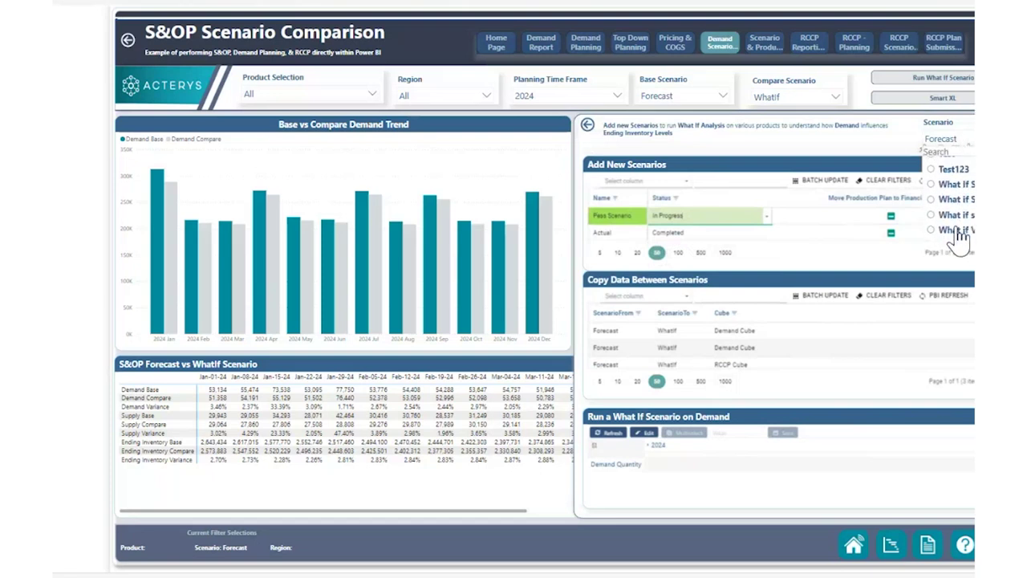
click(947, 147)
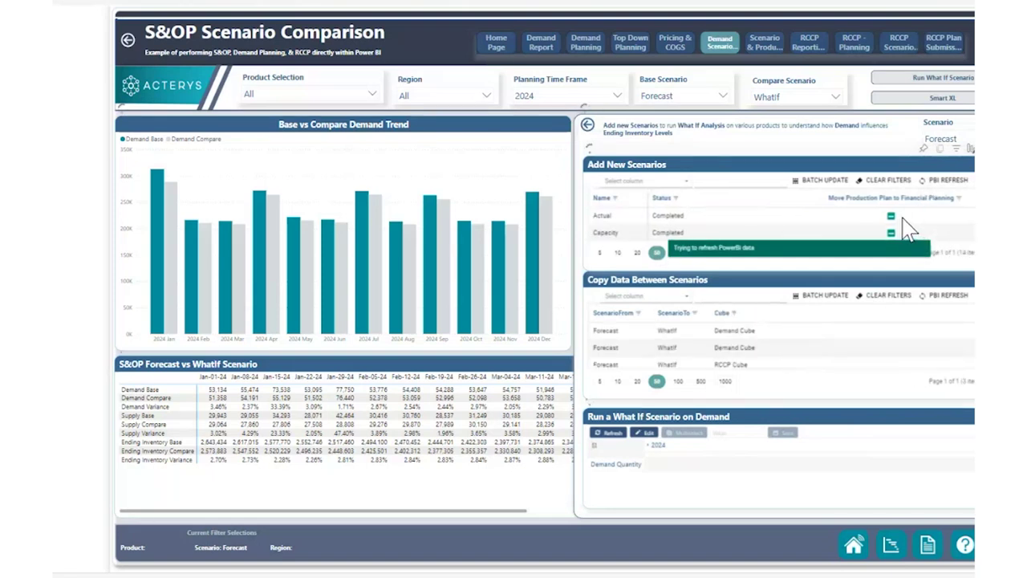
Select Pess Scenario in the panel's Scenario slicer and as the Compare Scenario.
click(945, 144)
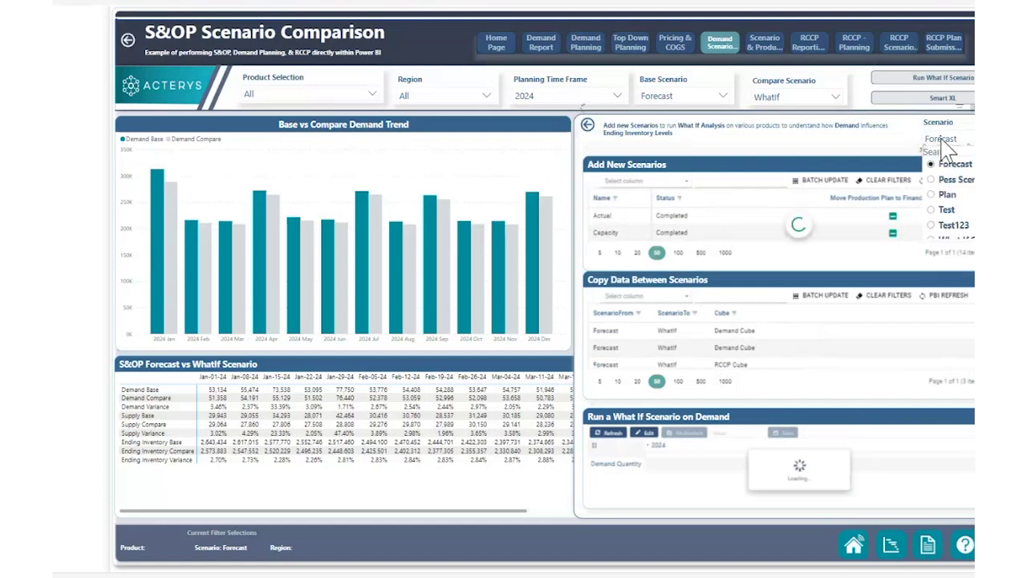
click(949, 184)
click(787, 97)
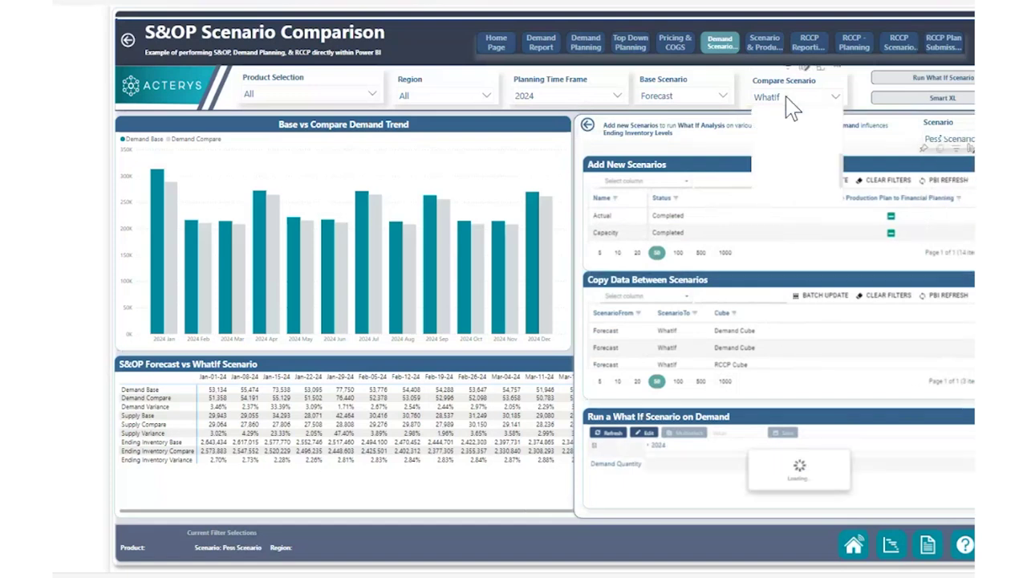
click(779, 171)
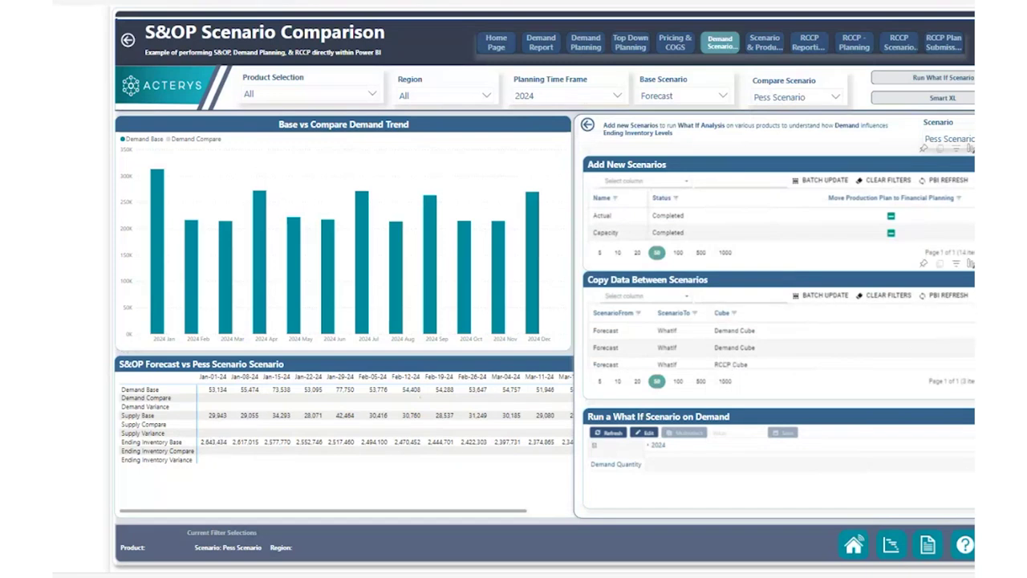
Copy Demand Cube data from Forecast into Pess Scenario via a new copy-data row.
right_click(966, 309)
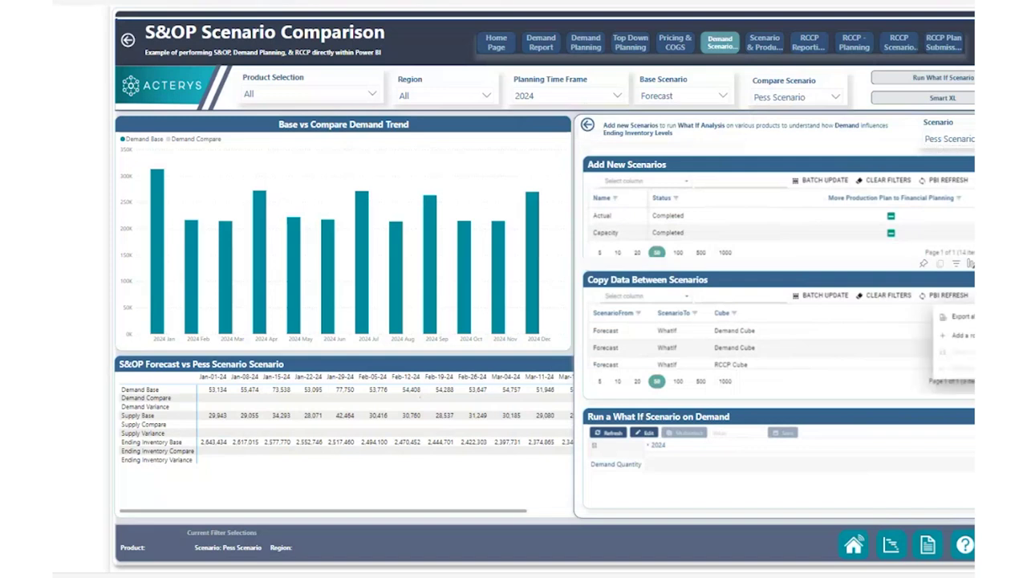
click(945, 340)
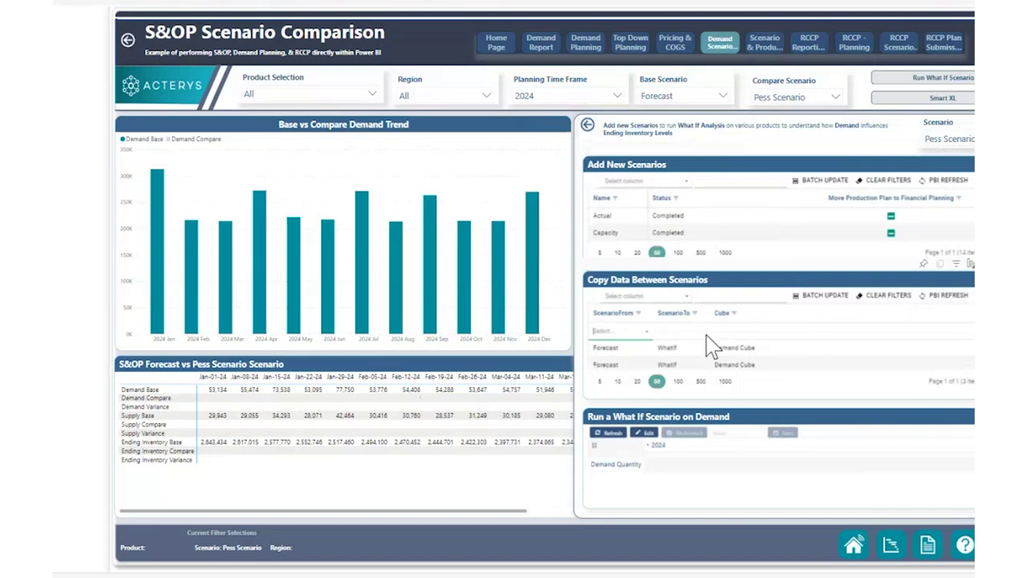
click(608, 334)
click(614, 391)
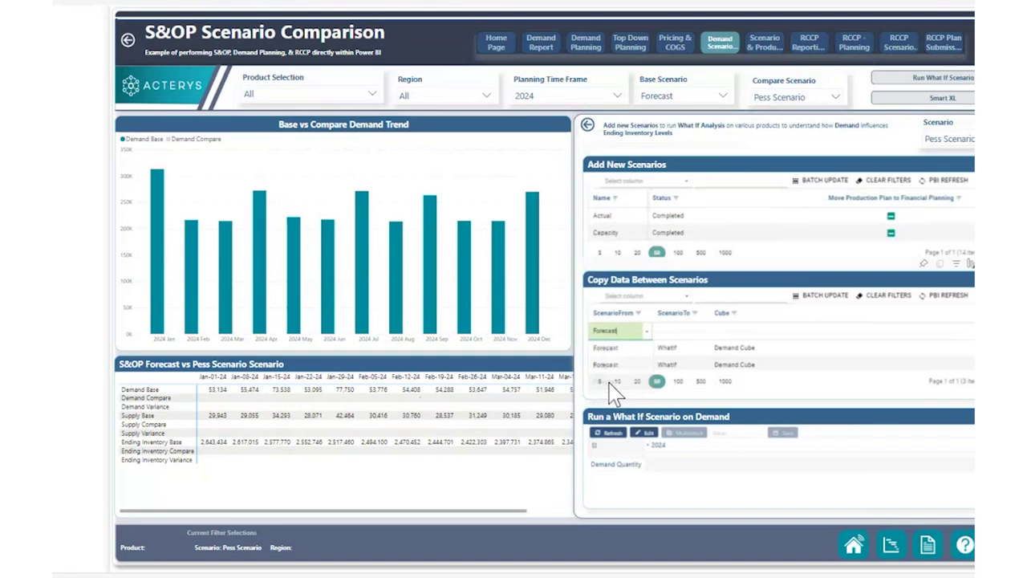
click(678, 333)
scroll(682, 368, up, 2)
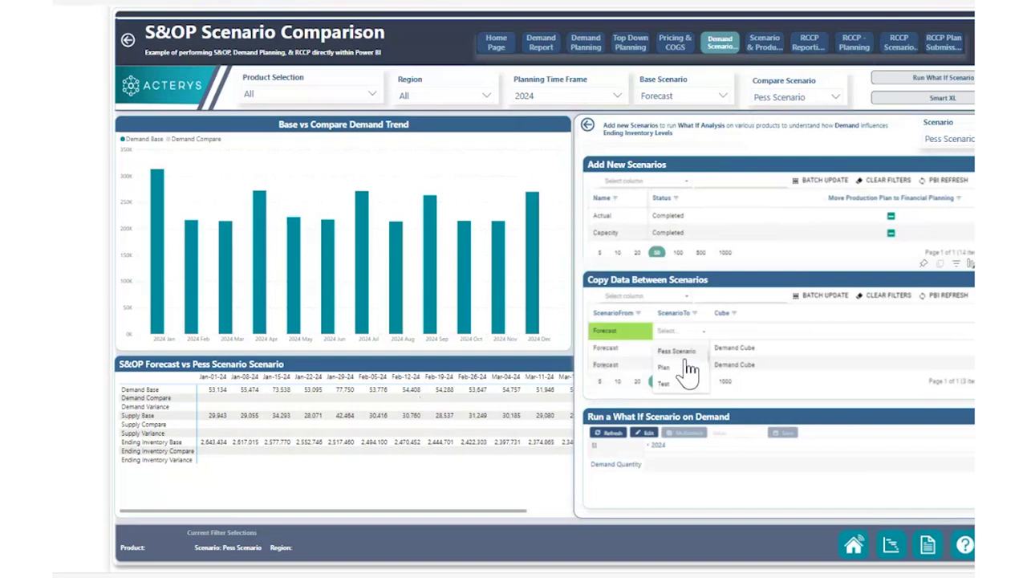
click(676, 352)
click(731, 331)
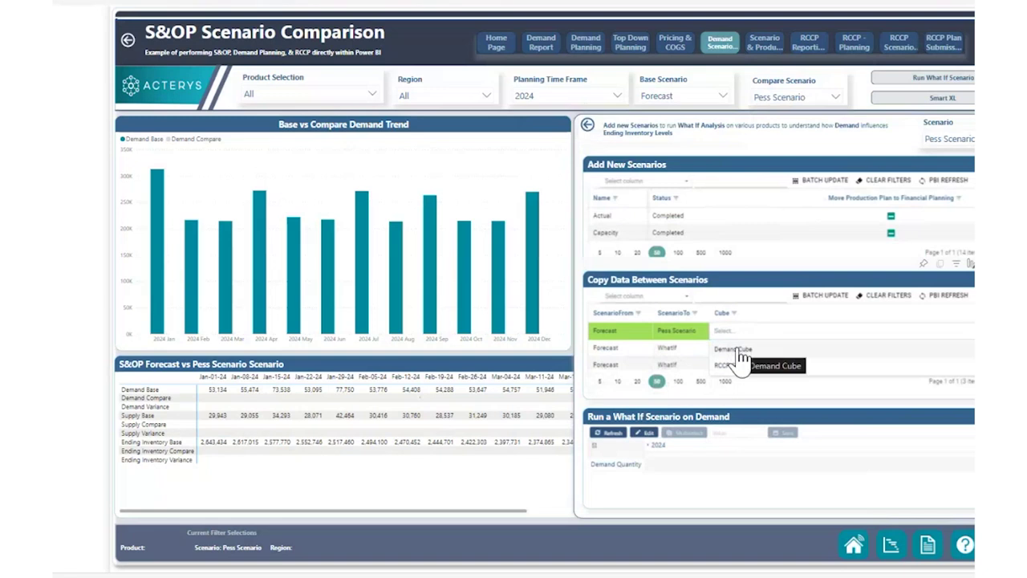
click(734, 351)
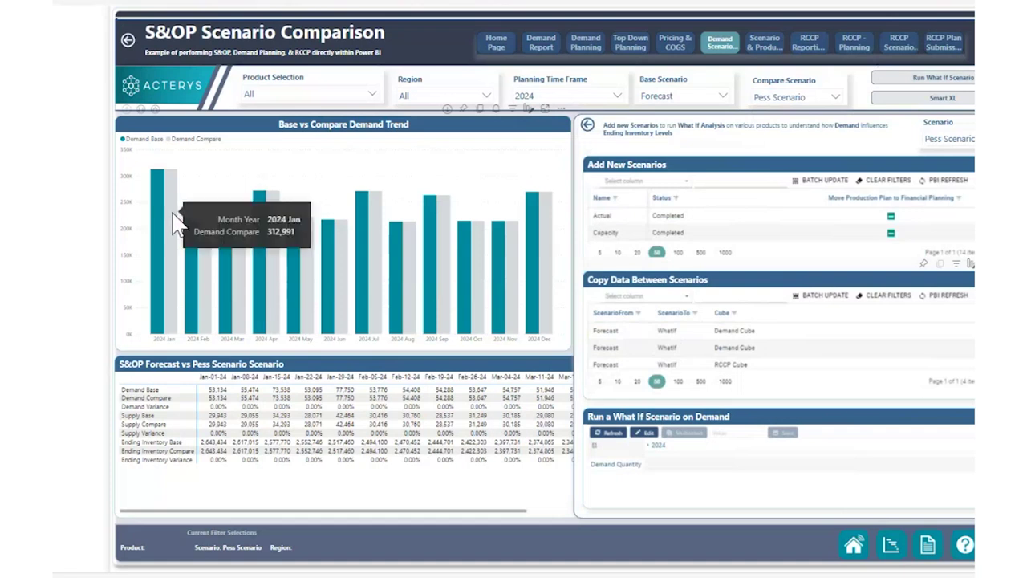
Turn on edit mode for the What If demand grid's 2024 Demand Quantity row.
mouse_move(157, 218)
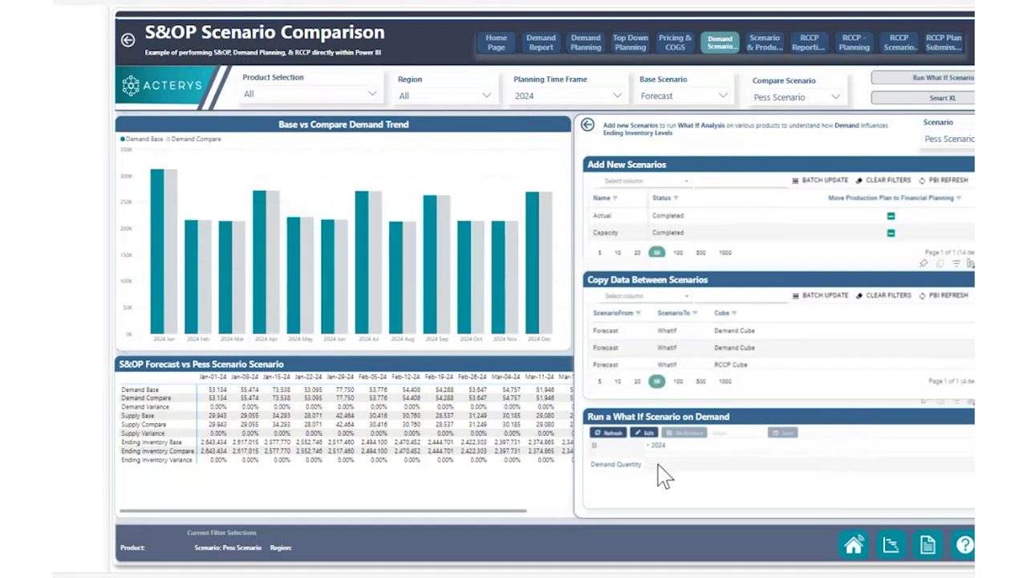
click(644, 433)
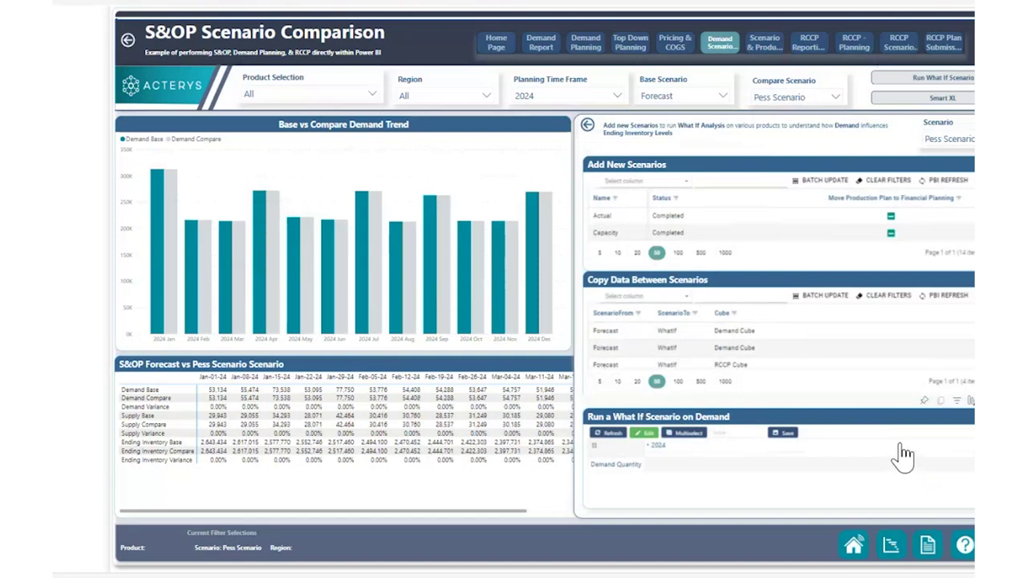
Save Pess Scenario demand (17.13% above Forecast) and close the write-back panel.
click(785, 433)
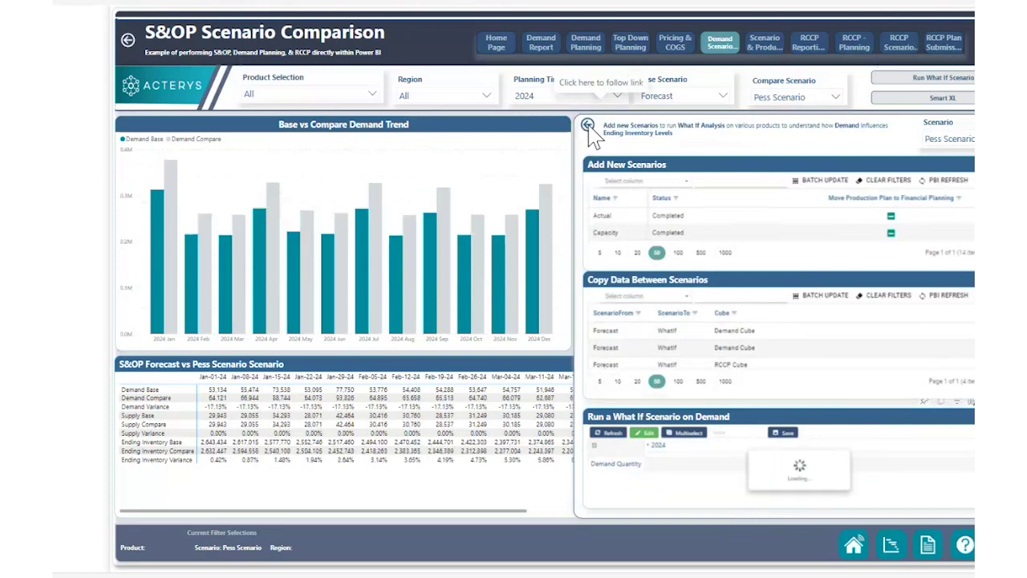
click(588, 125)
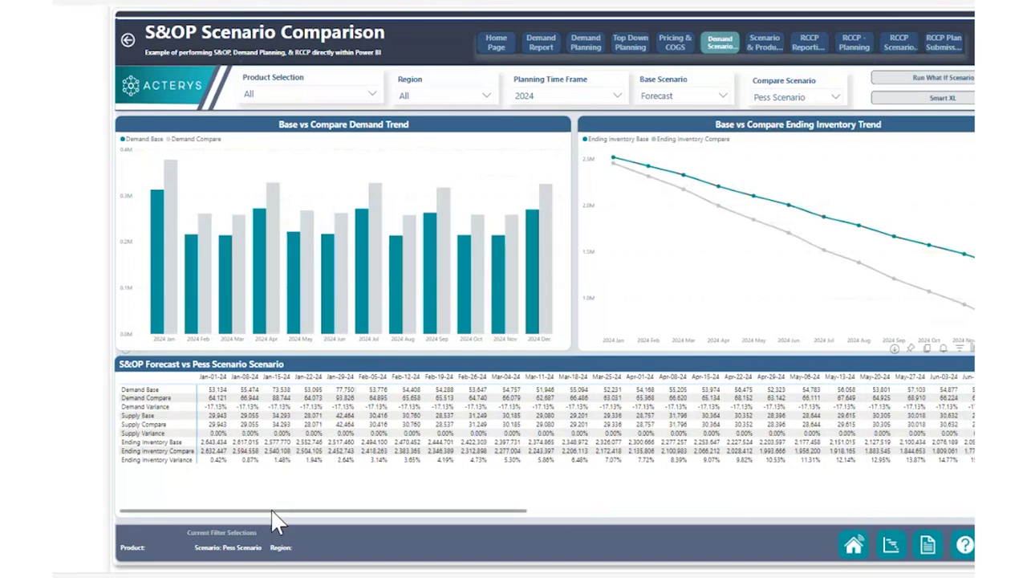
drag(273, 512, 747, 512)
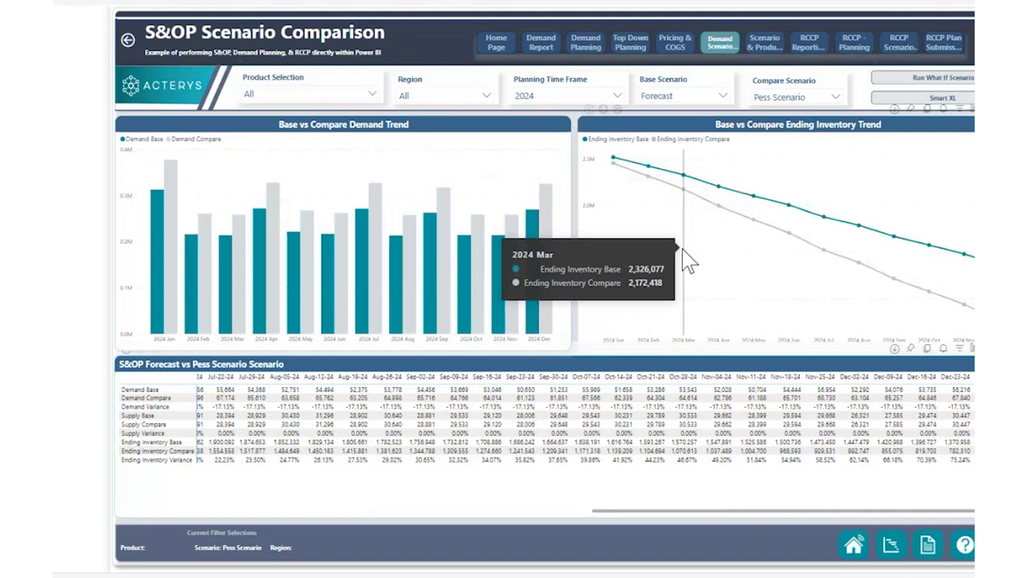
Filter the report to Lenovo in Product Selection and USA in Region.
click(342, 93)
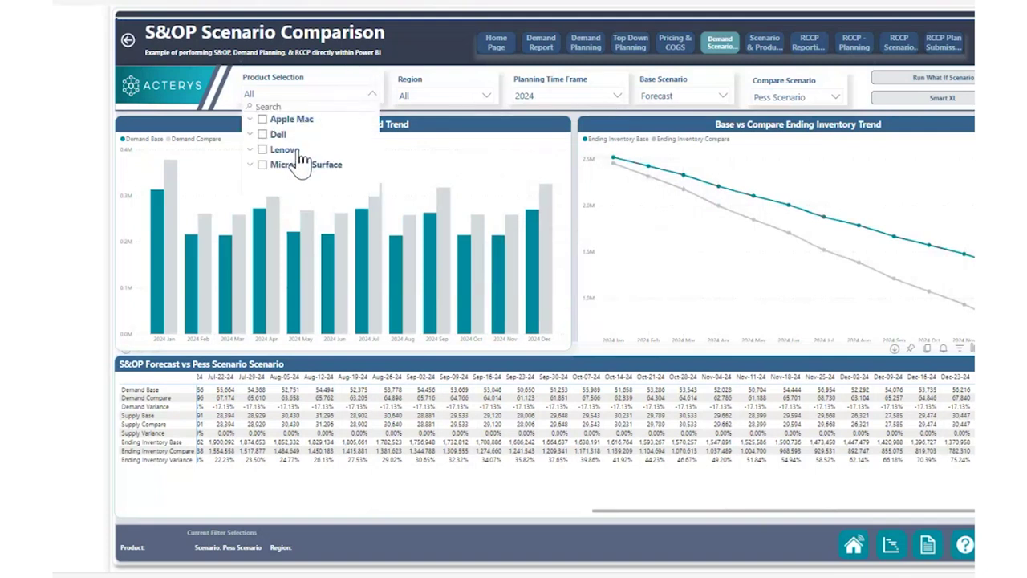
click(295, 150)
click(425, 96)
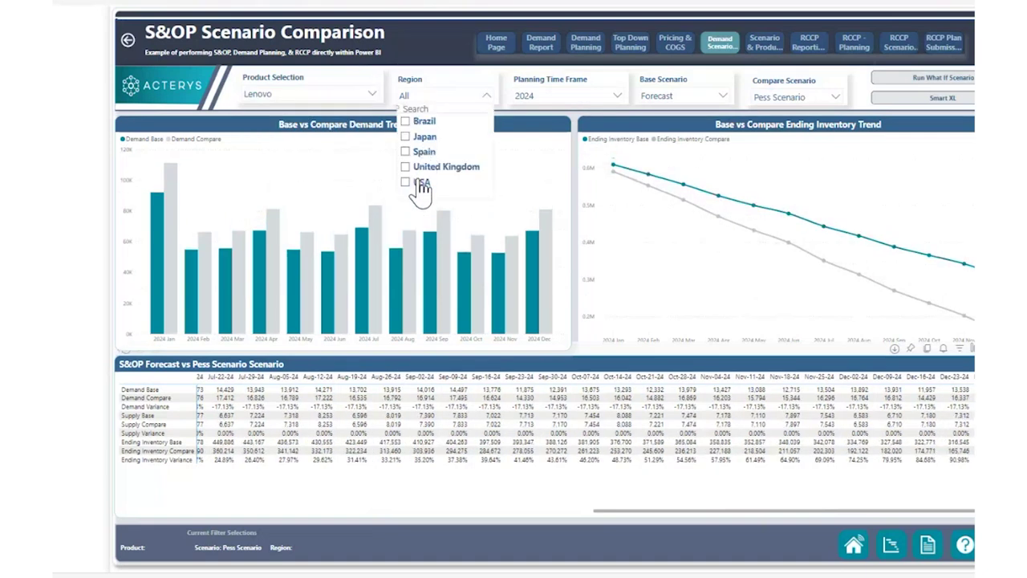
click(421, 183)
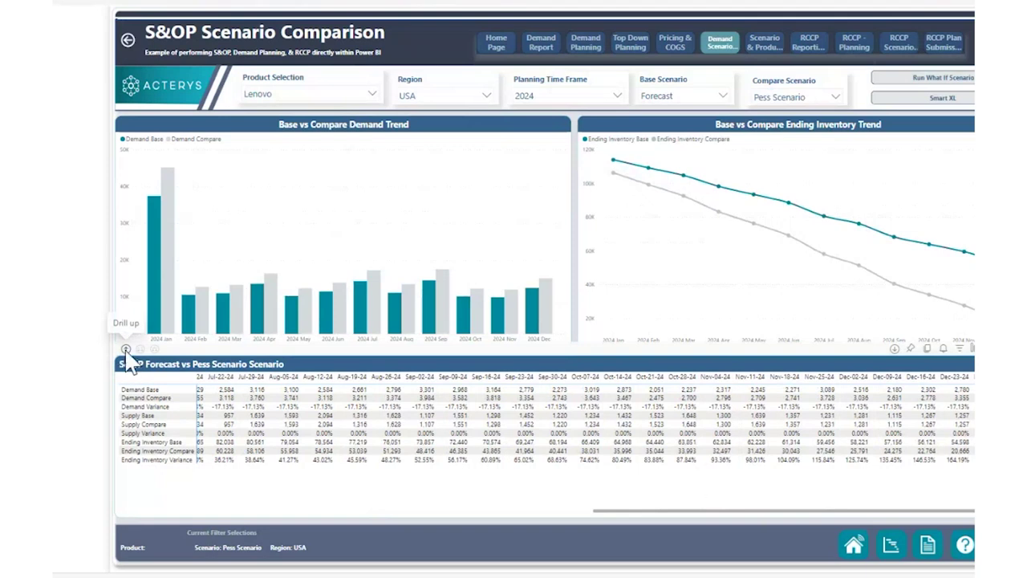